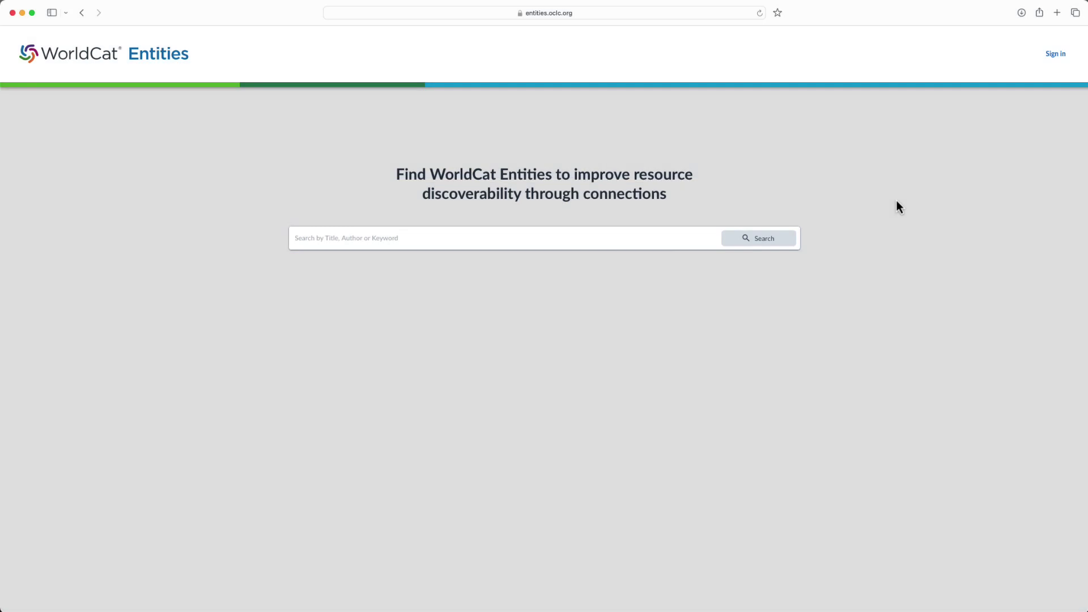
Sign in as an institutional user and search WorldCat Entities for Shakespeare
click(1056, 55)
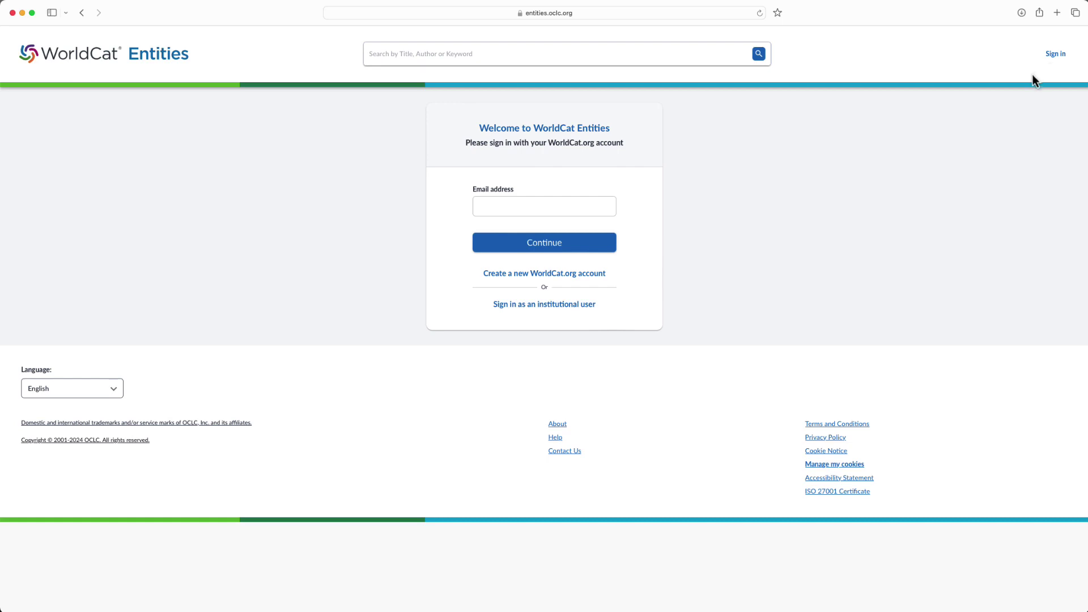
click(573, 311)
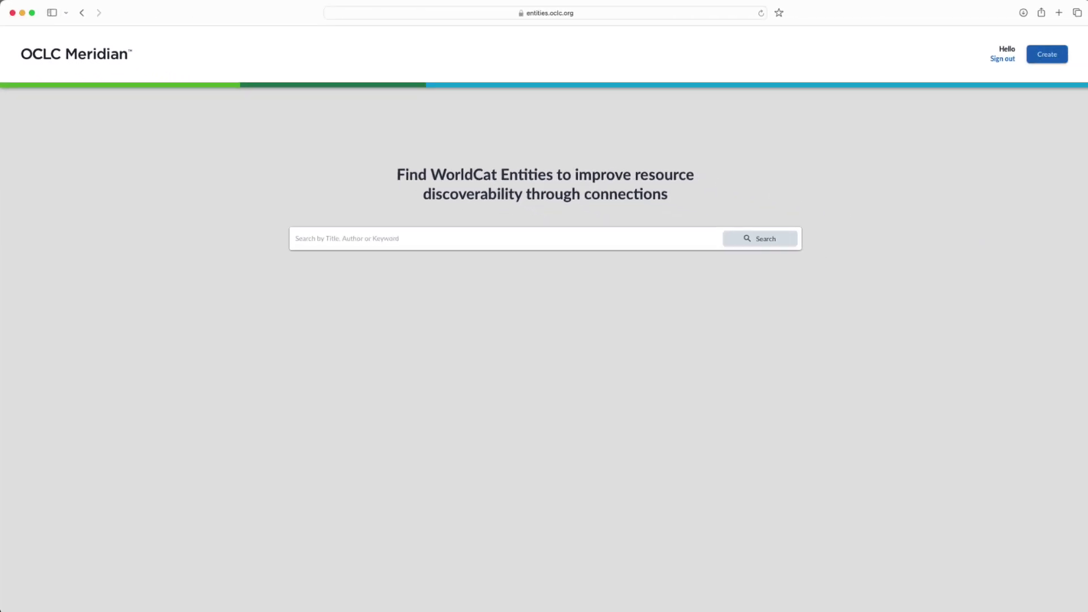
click(295, 238)
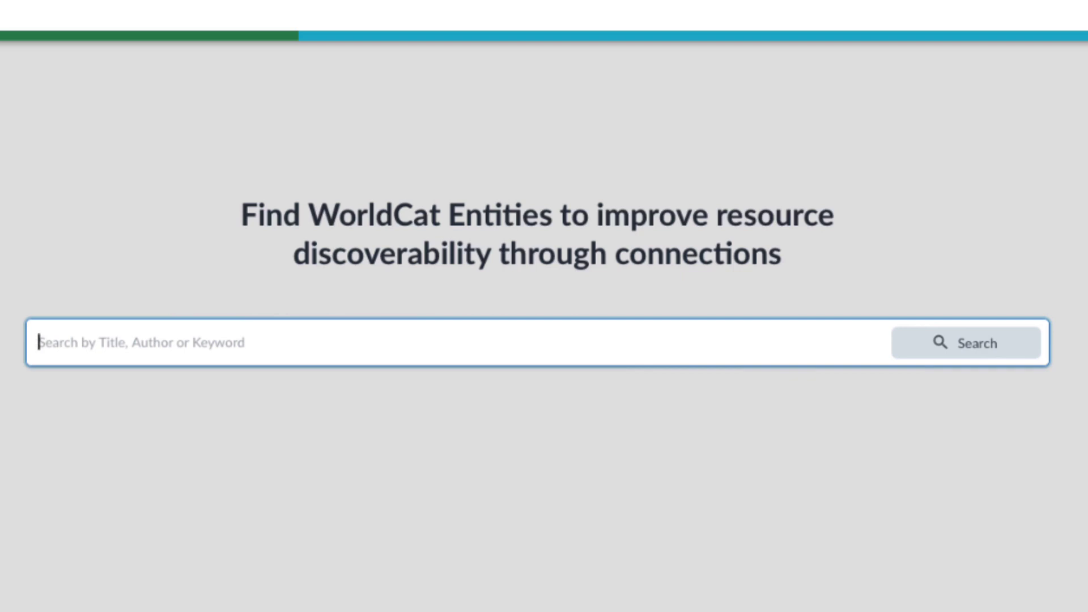
text(Shake)
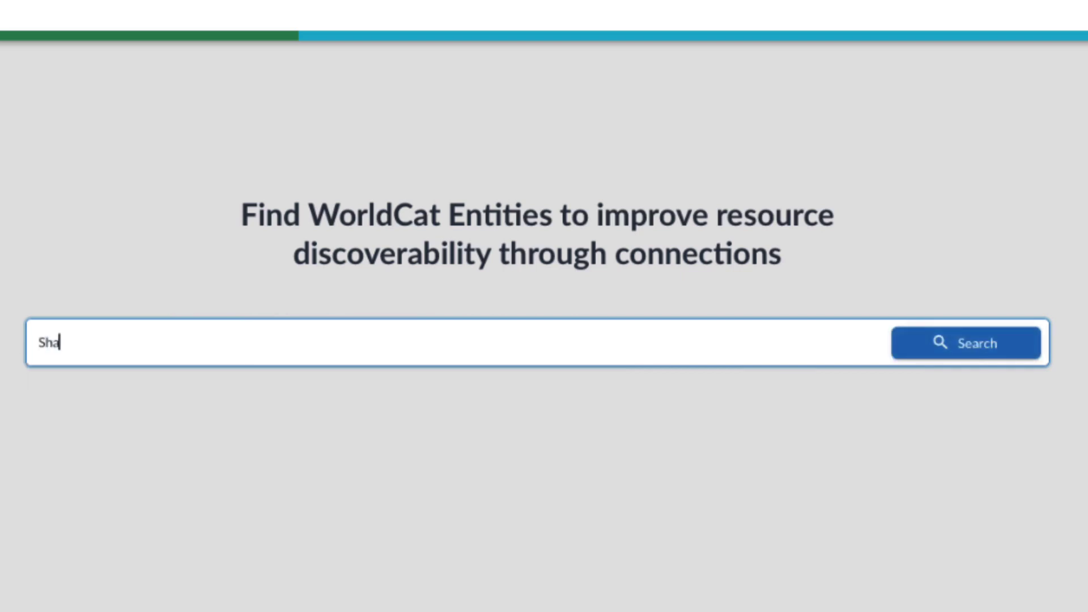
text(speare)
click(1015, 352)
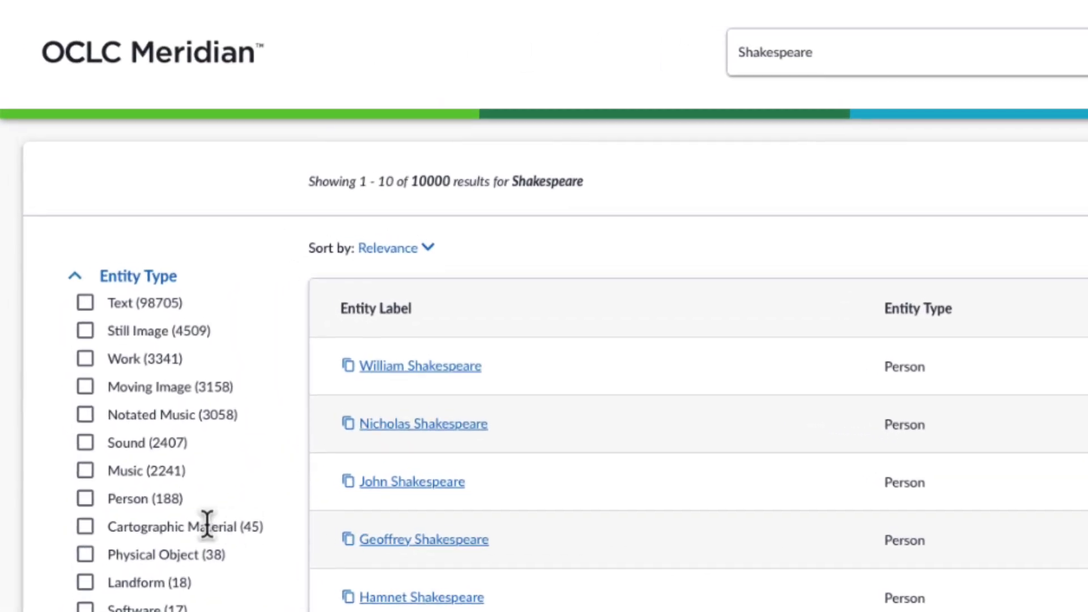
Filter the Shakespeare results to the Person entity type and view the available sort options
click(85, 501)
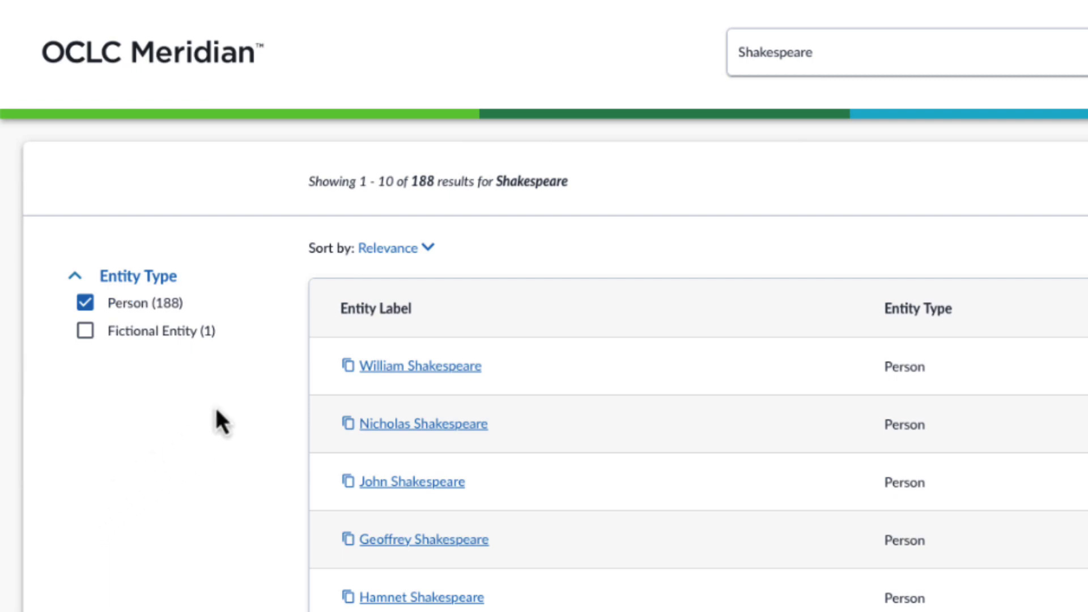
click(432, 255)
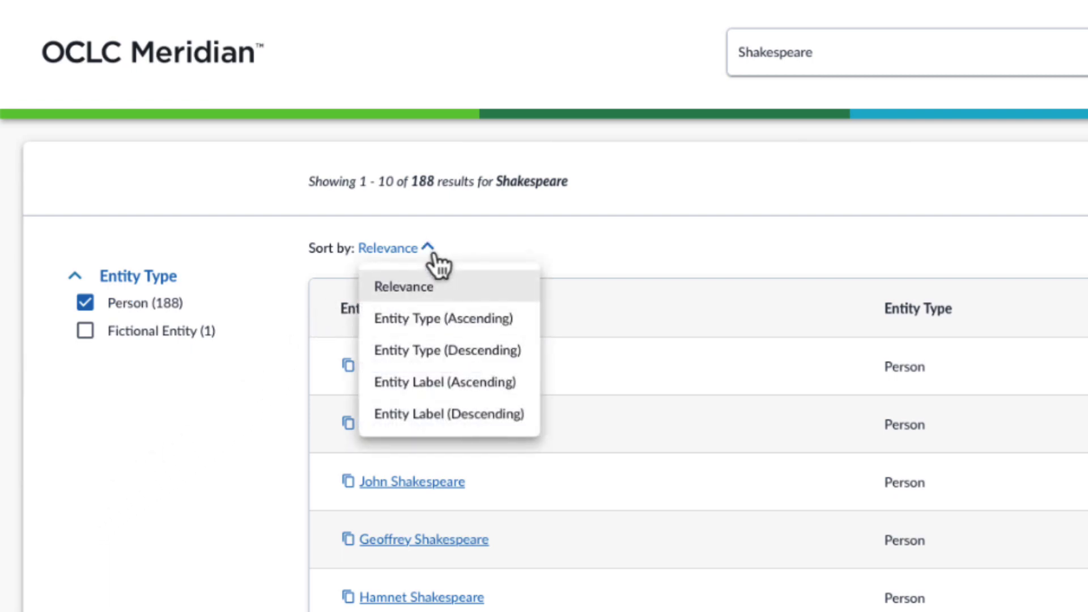
click(441, 256)
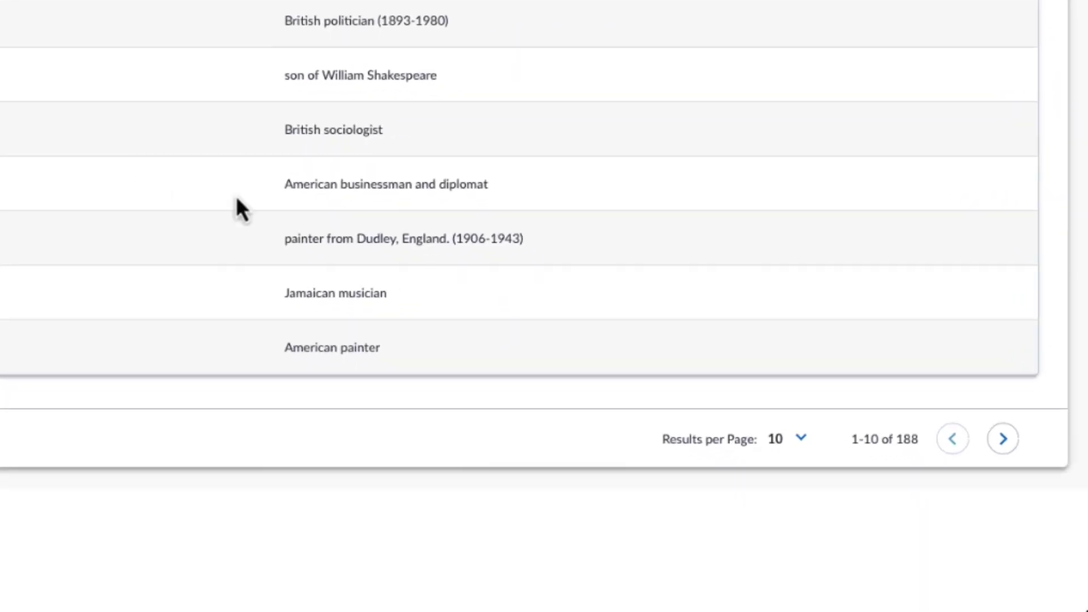
Browse to the second page of results and back, and show 100 results per page
click(998, 429)
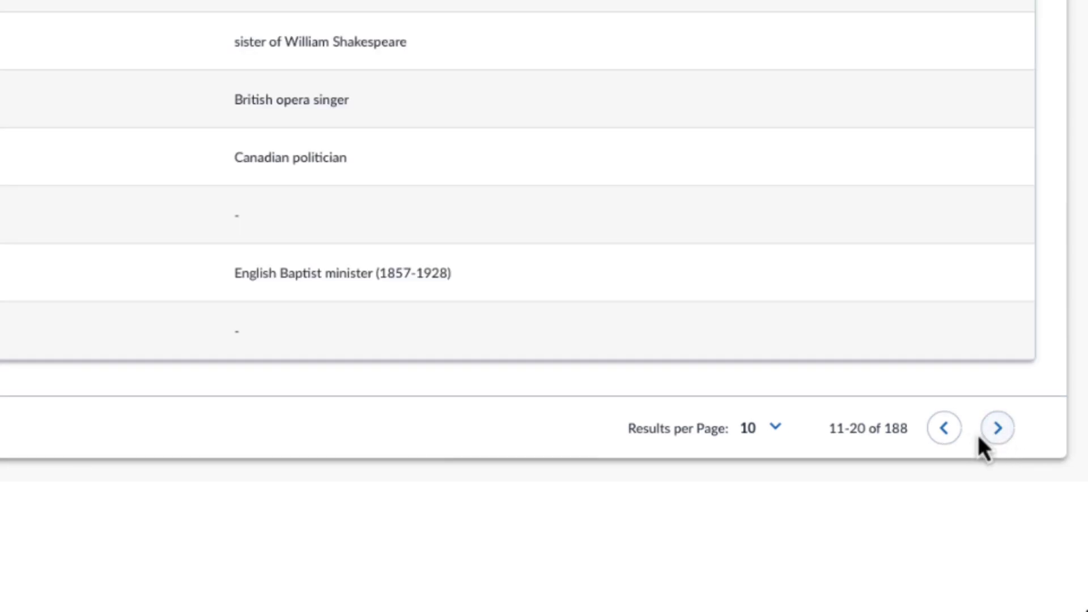
click(946, 431)
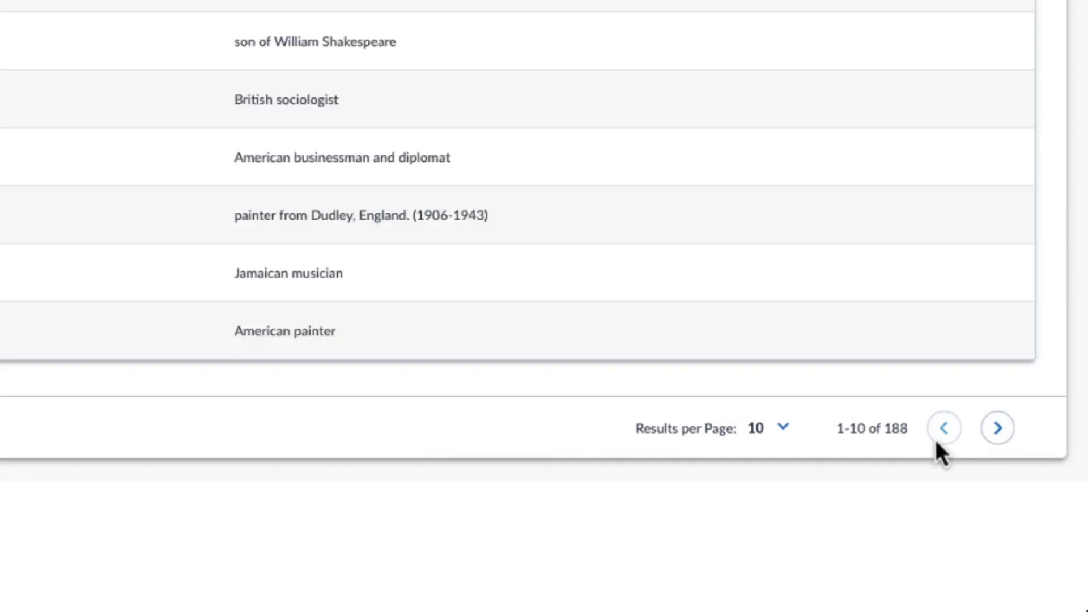
click(784, 431)
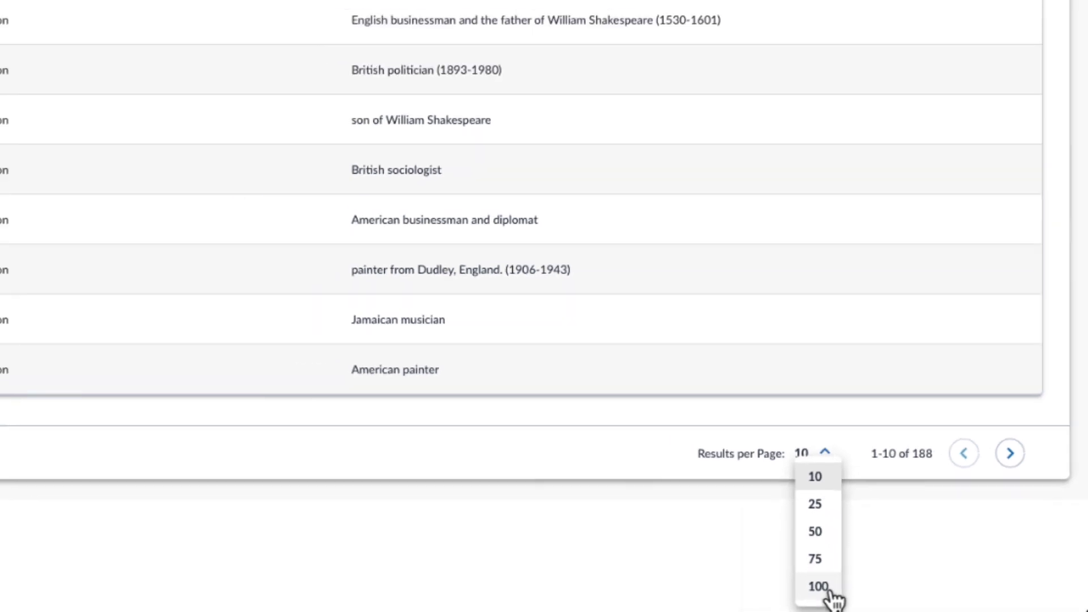
click(822, 590)
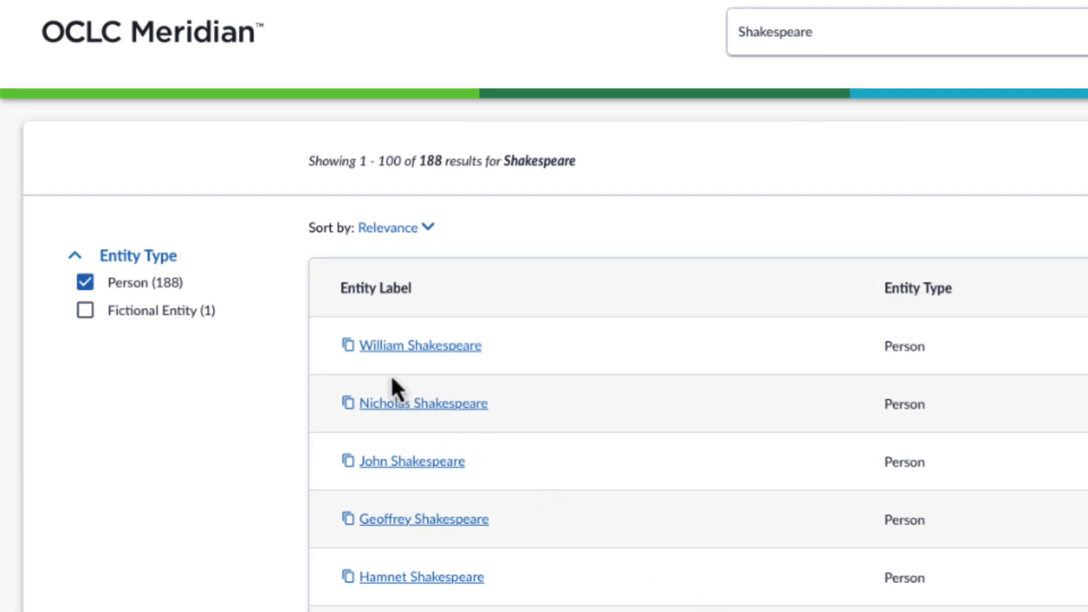
Copy the URI of the William Shakespeare entity and open that entity for editing
click(348, 345)
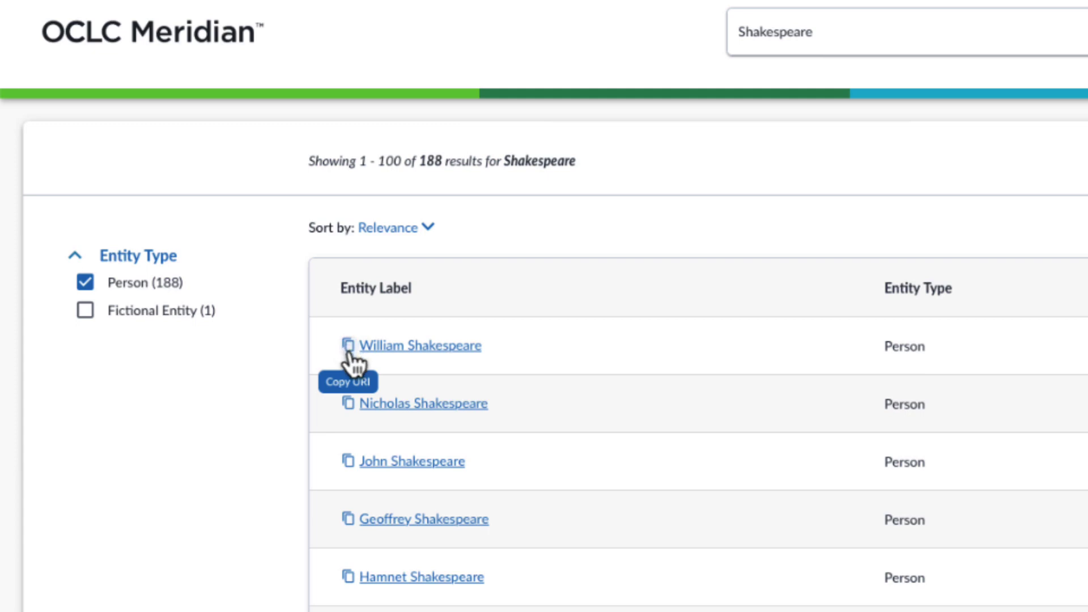
click(460, 348)
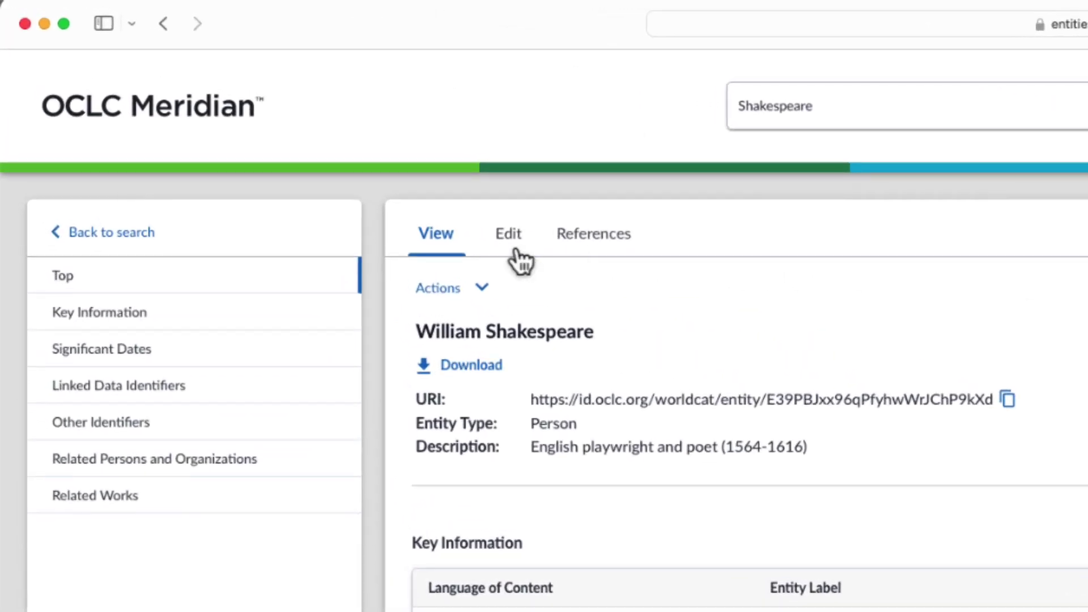
click(513, 250)
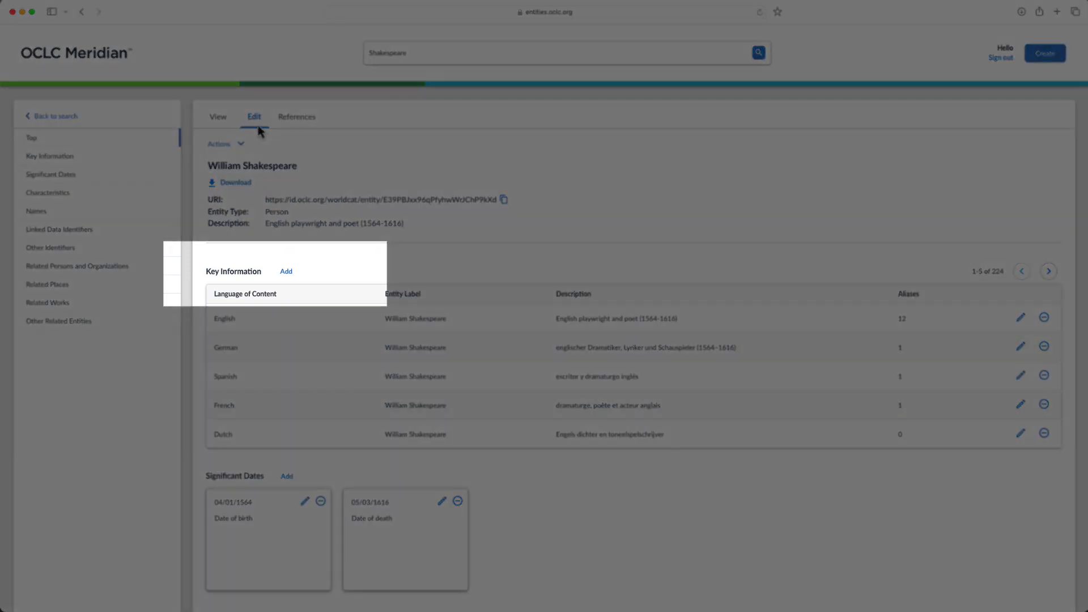
Examine the form for adding key information and the date of death entry's editing form with its calendar, leaving both unsaved
click(286, 272)
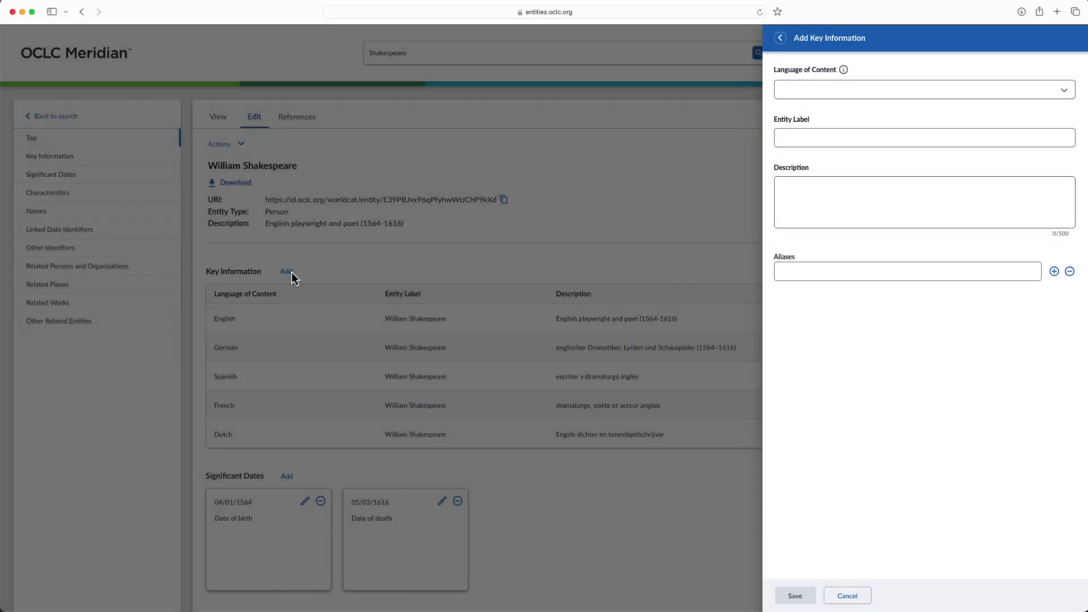
click(323, 272)
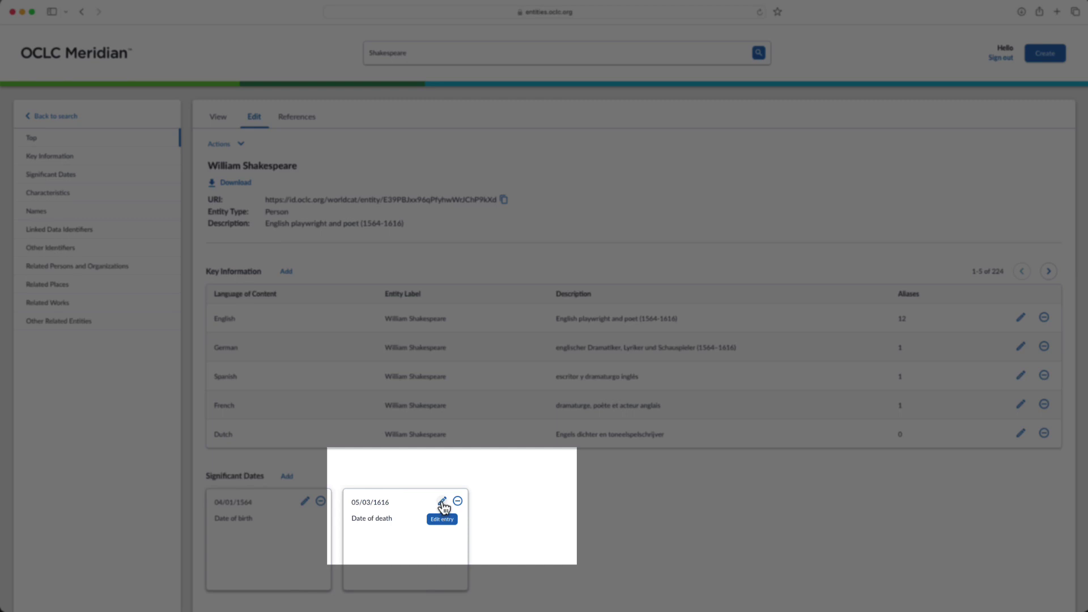
click(442, 502)
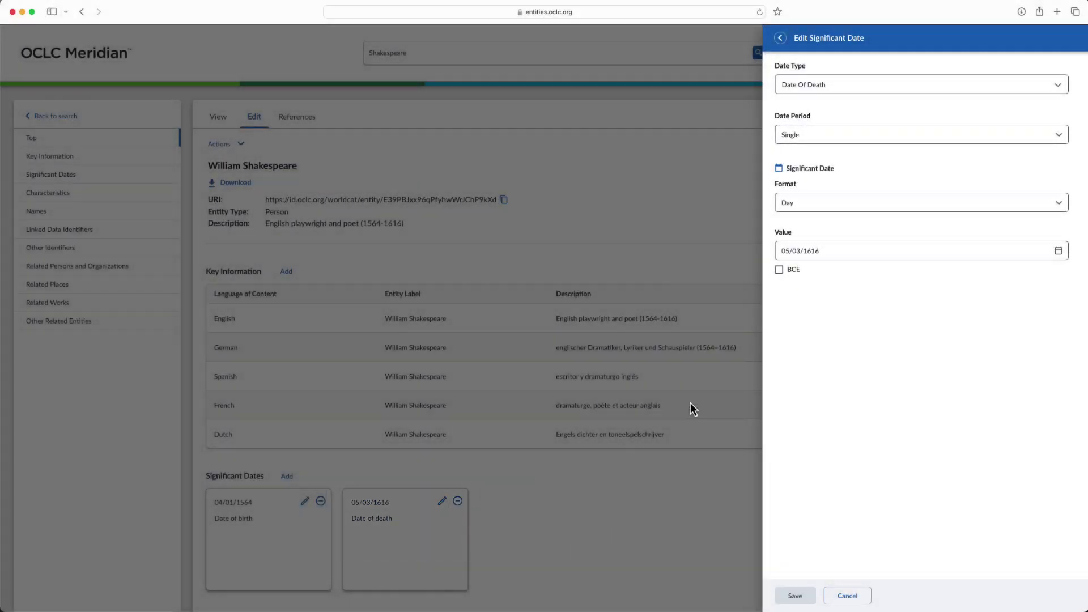
click(1058, 251)
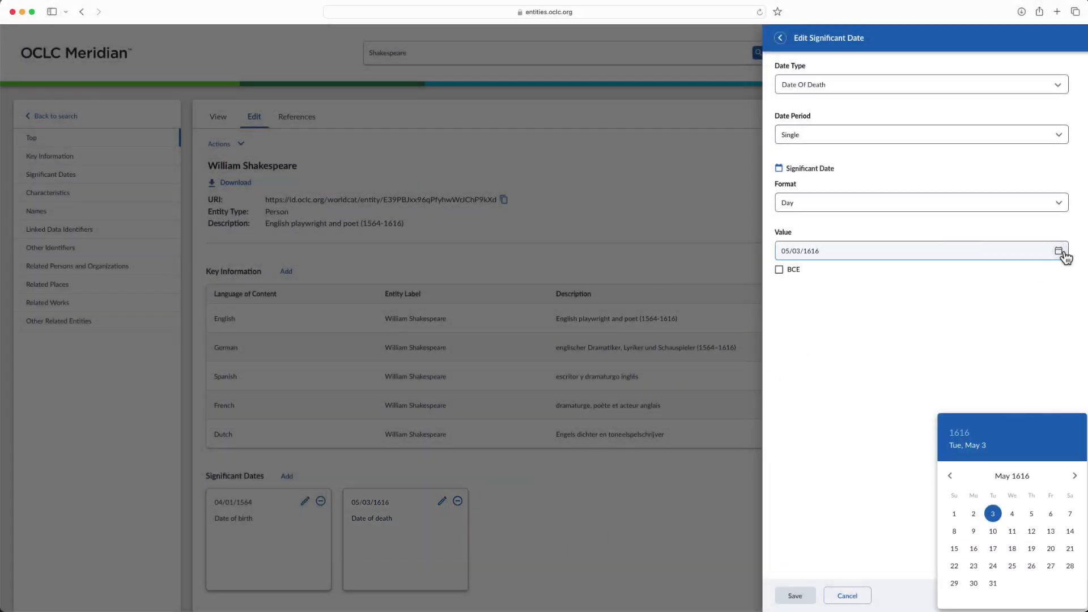
click(644, 516)
click(644, 516)
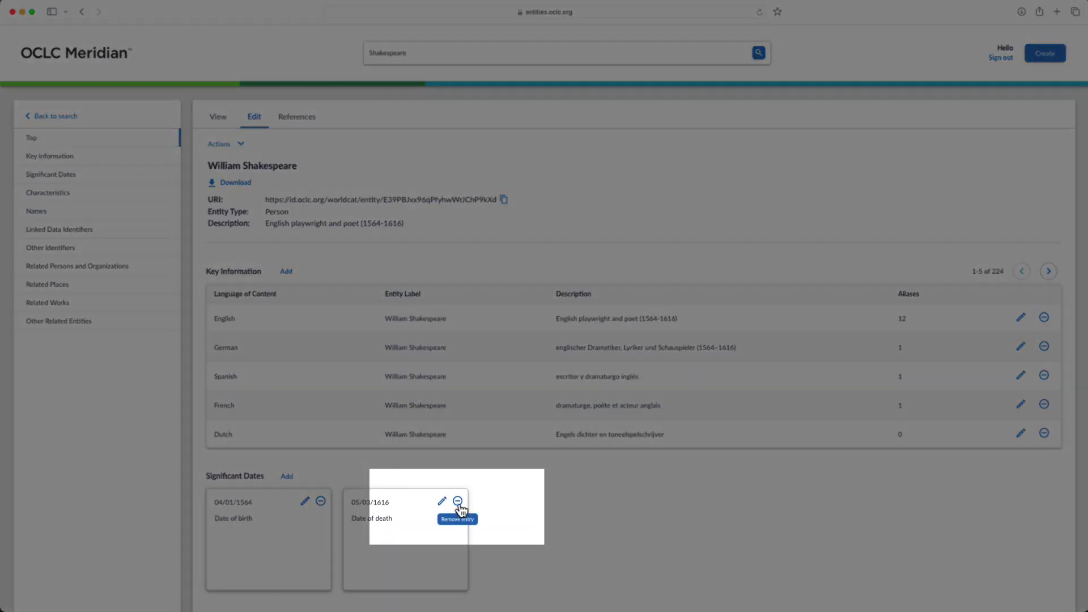
Try to delete the date of death entry from William Shakespeare's significant dates
click(458, 502)
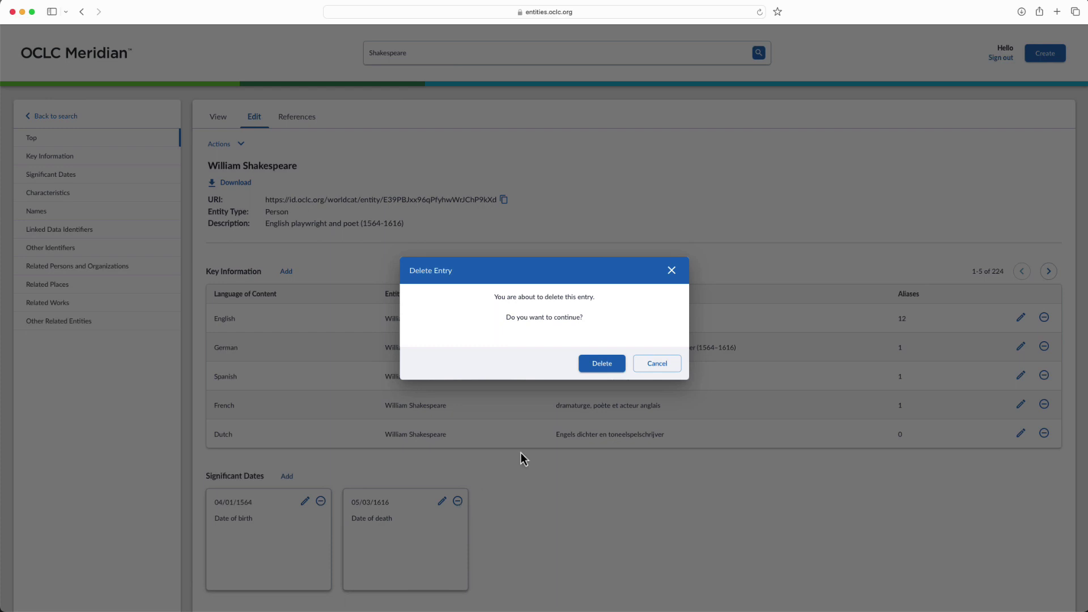
click(620, 371)
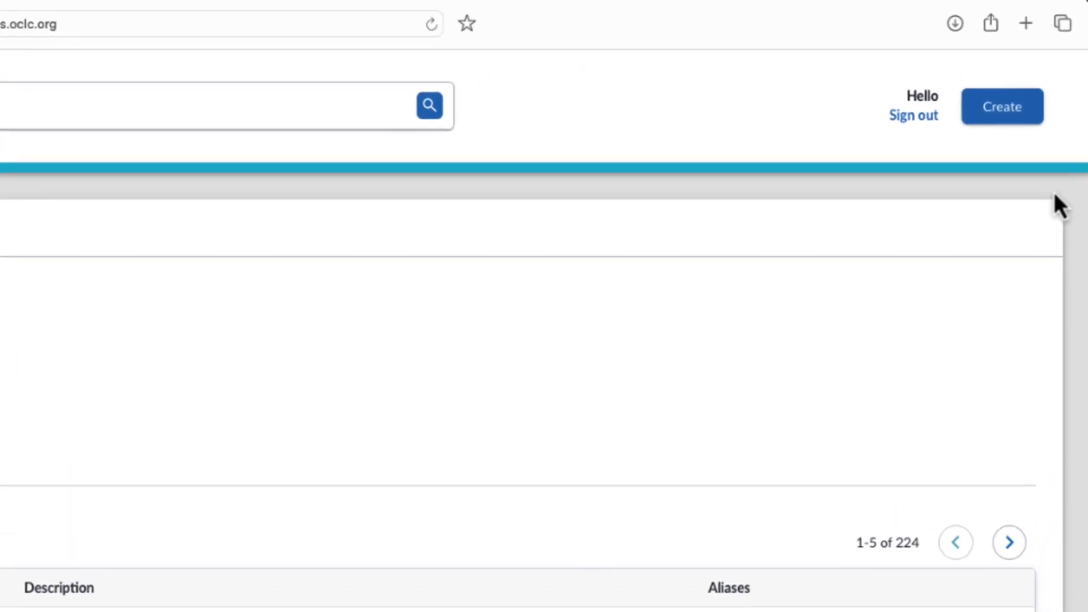
Start a new entity with English (en) as its language and Romeo Montague as its label
click(1027, 115)
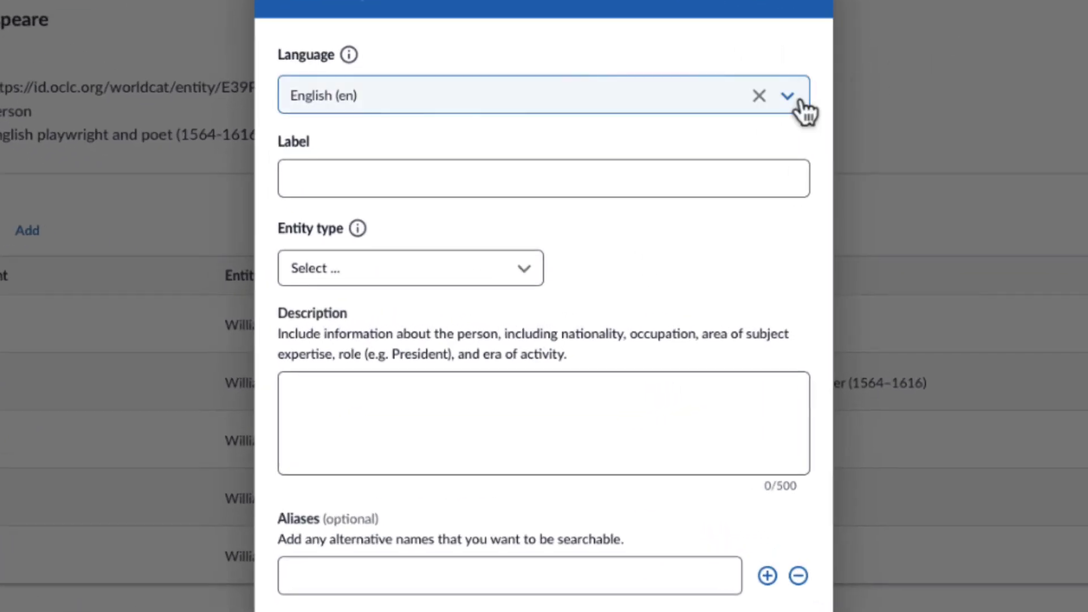
click(798, 104)
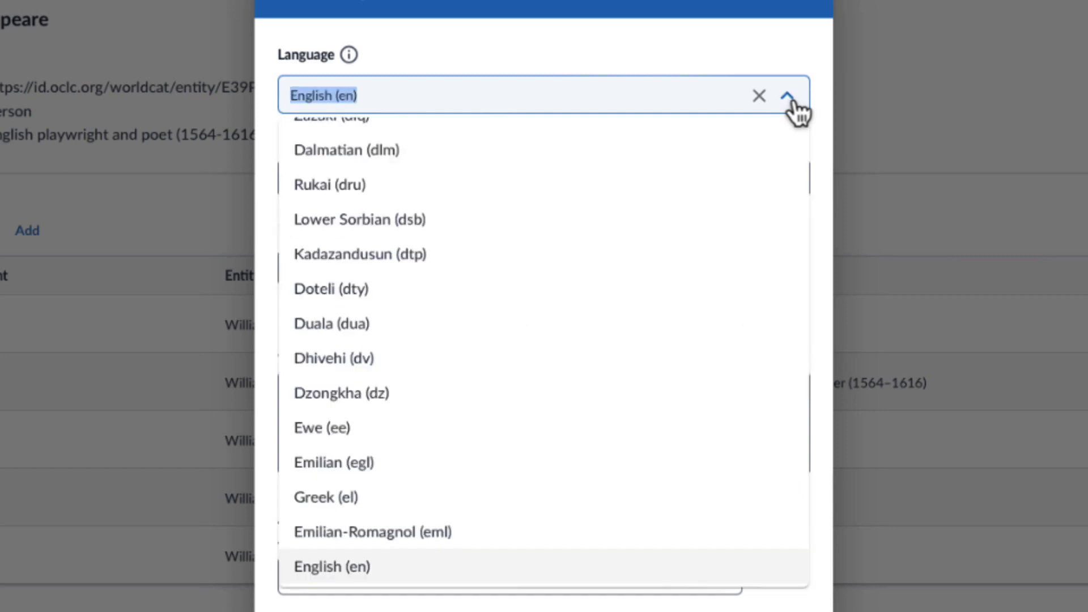
click(795, 103)
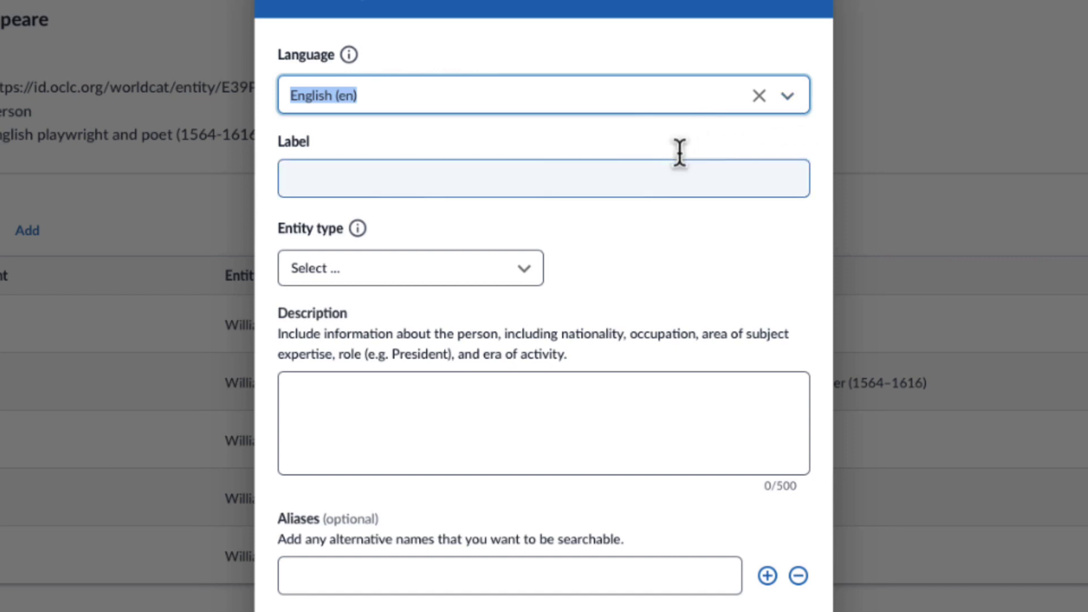
click(662, 174)
text(Ro)
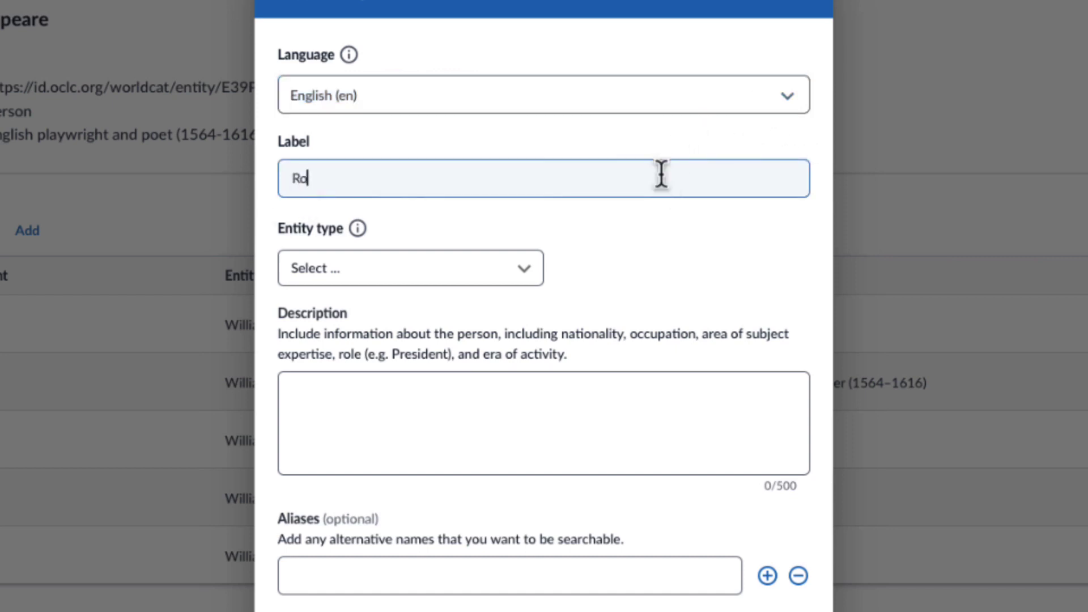
text(meo Montague)
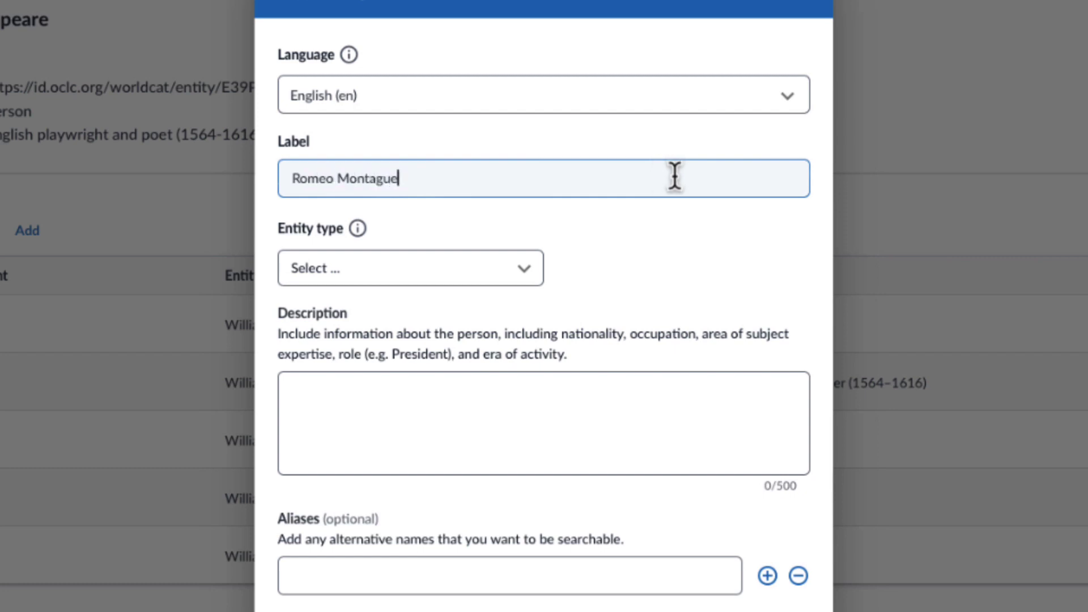
Set the new entity's type to Agent with sub-type Person and mark it as a fictional entity
click(527, 268)
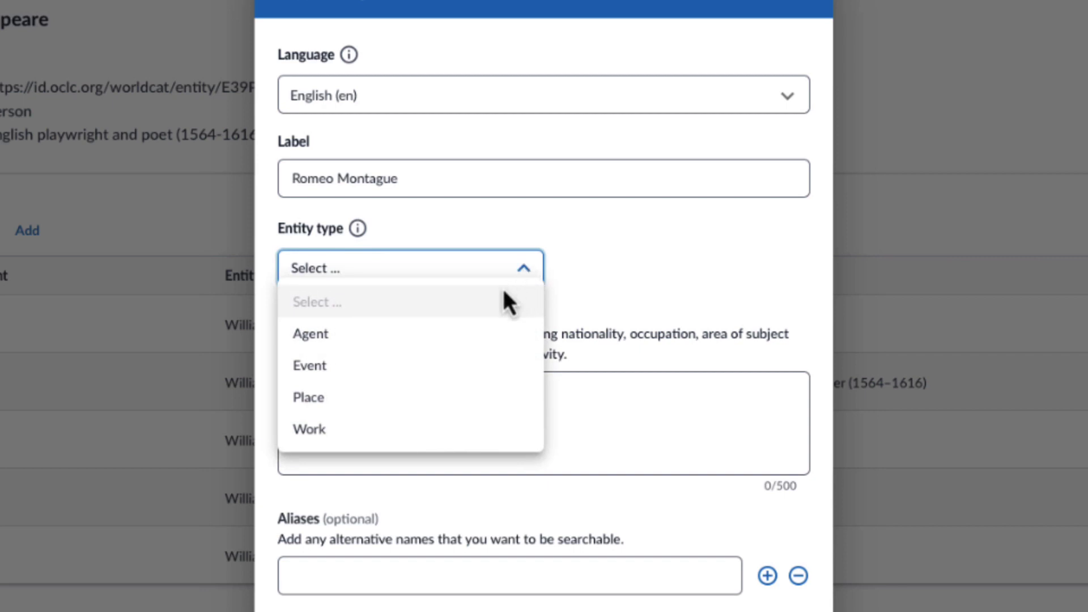
click(344, 343)
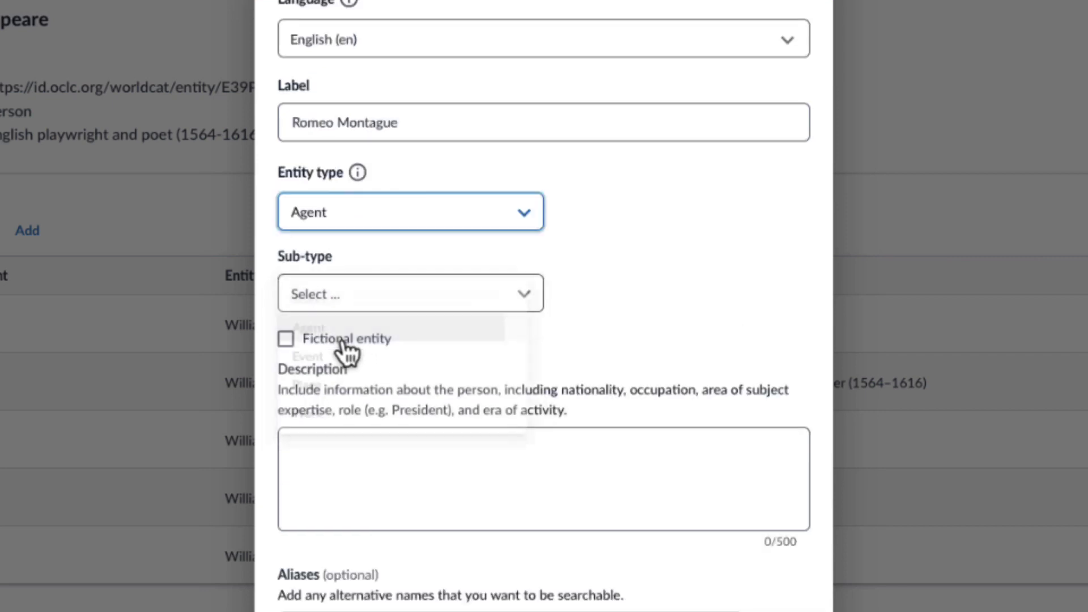
click(519, 296)
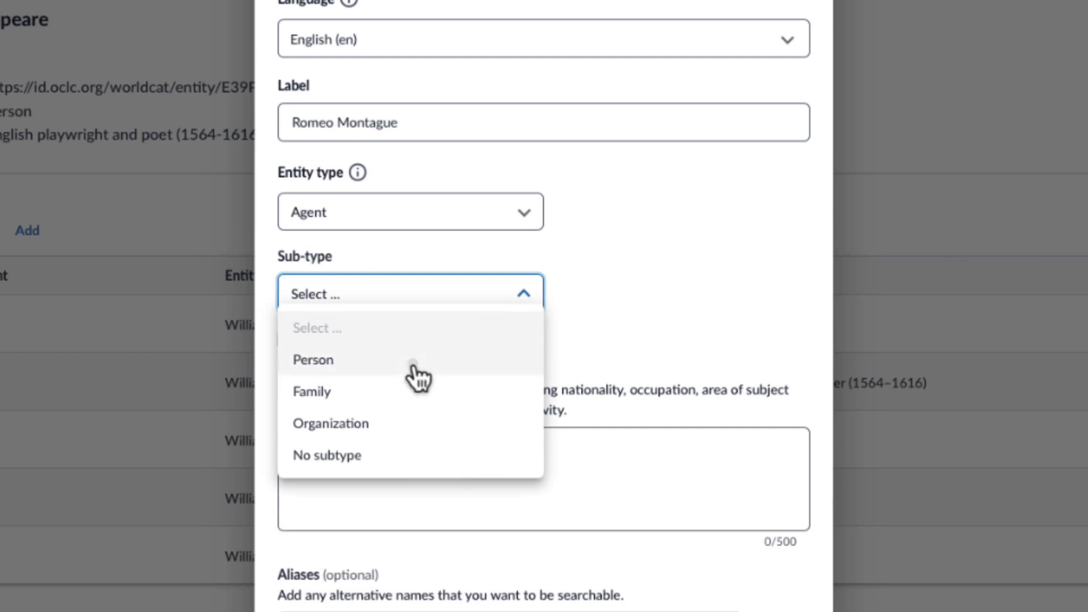
click(415, 369)
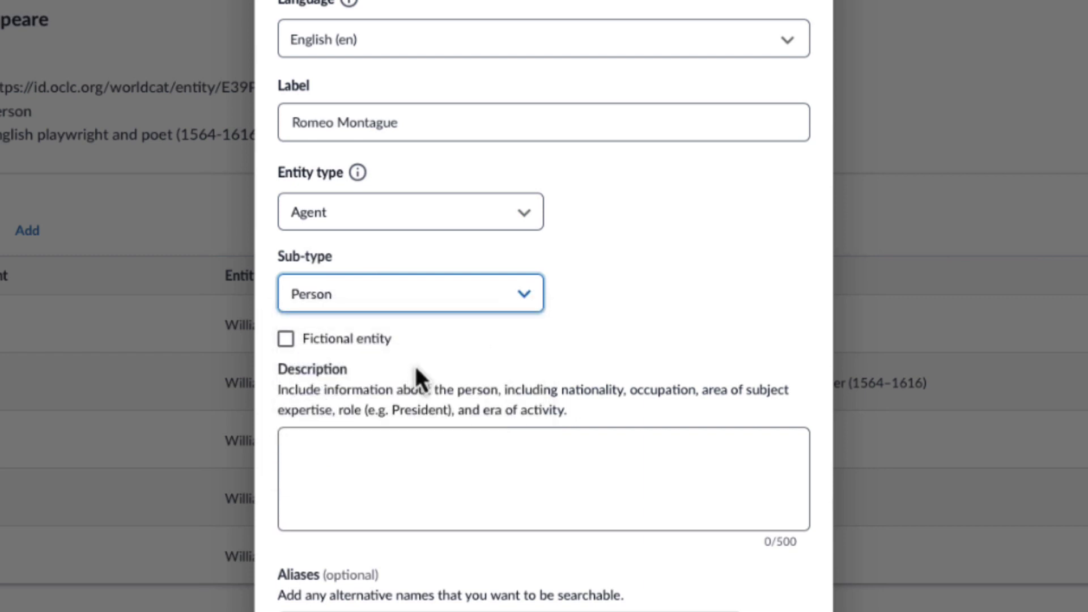
click(289, 343)
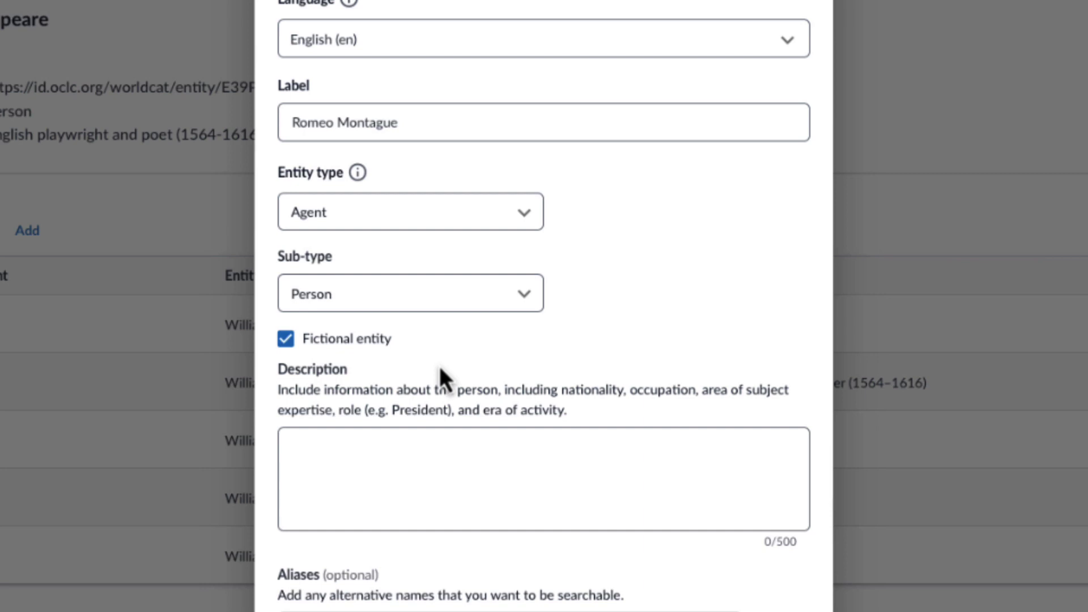
Enter the description "Romeo Montague is the male protagonist of William Shakespeare's tragedy Romeo and Juliet." and the alias Romeus, and create the entity
click(462, 453)
text(R)
key(Tab)
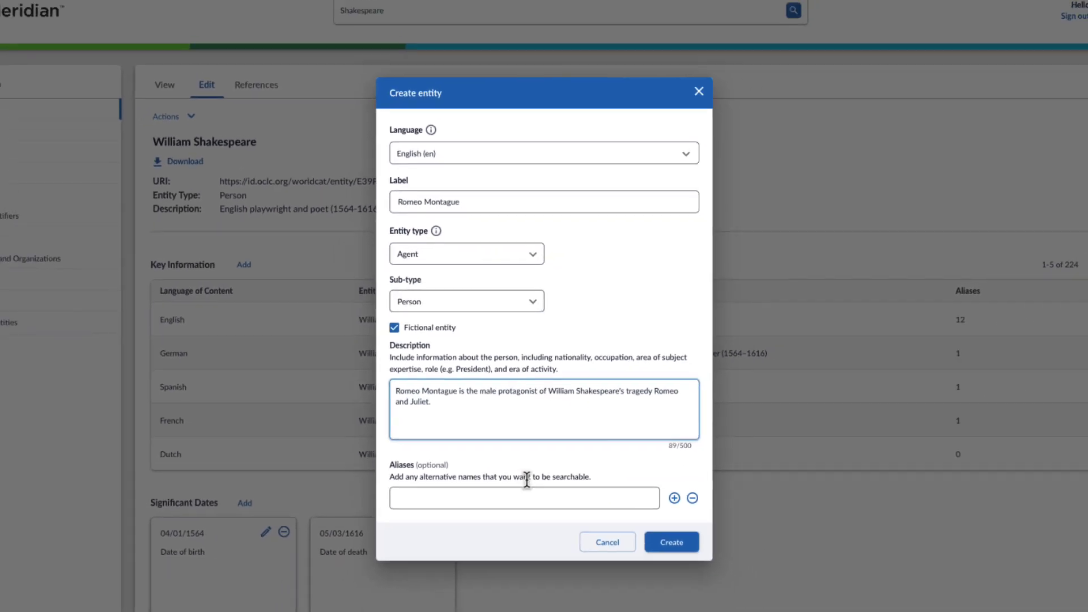
click(583, 475)
text(Romeus)
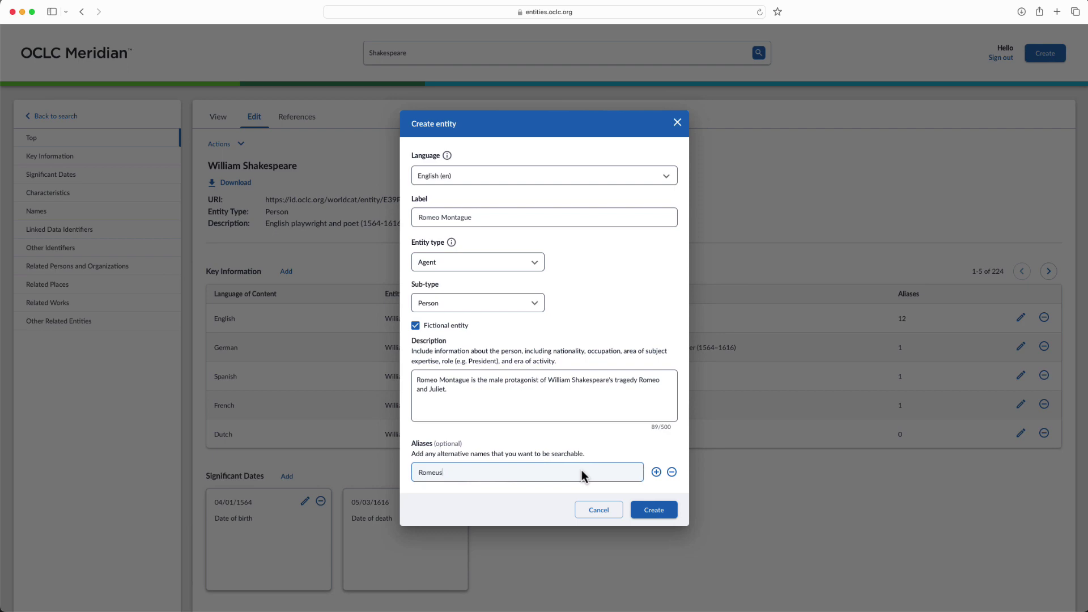
click(651, 510)
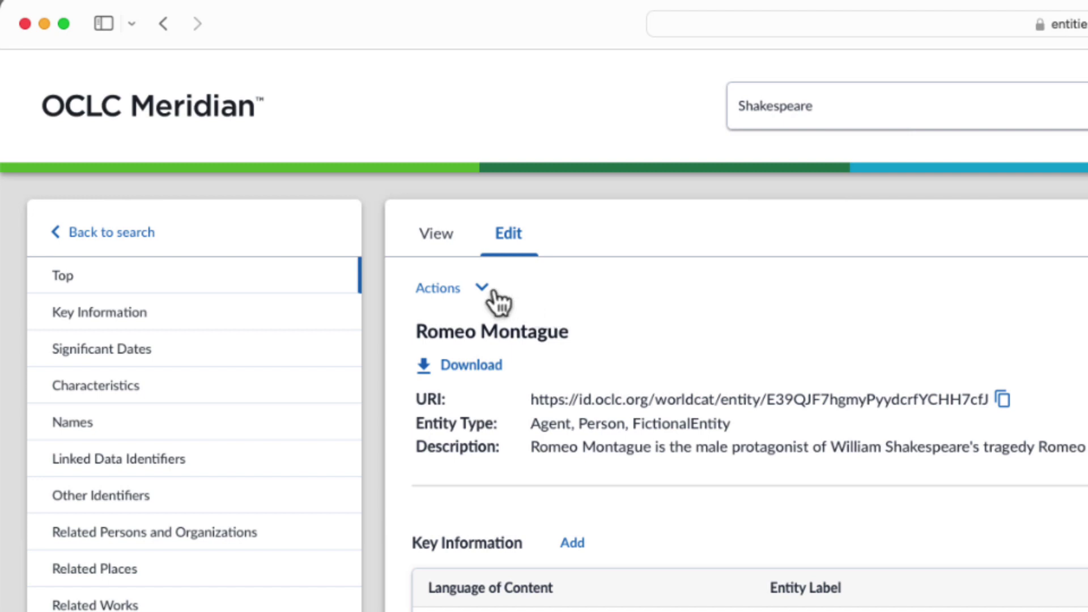
Request deletion of the Romeo Montague entity
click(491, 290)
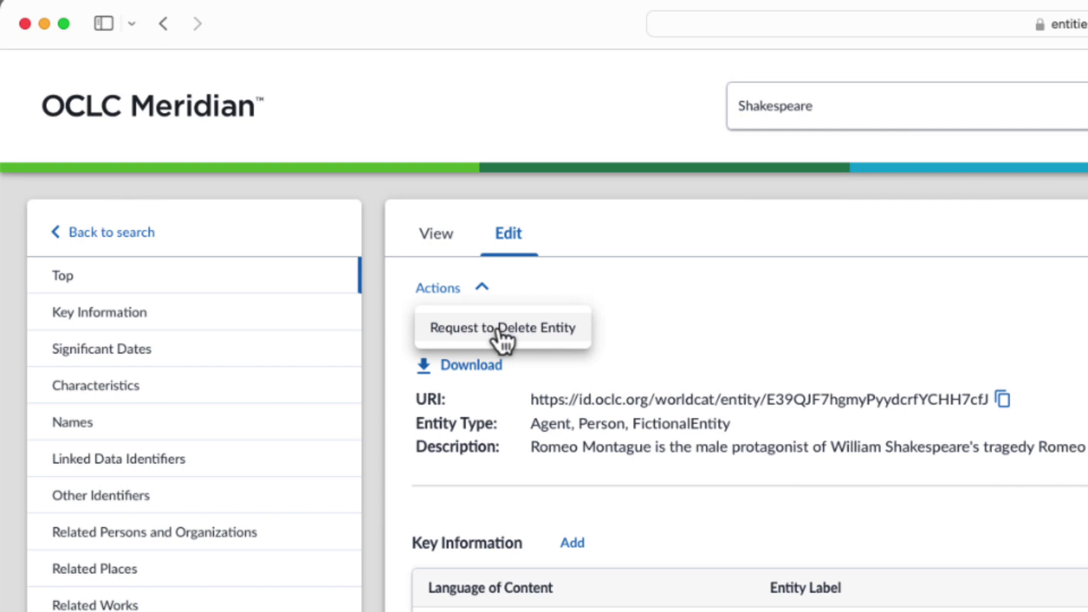
click(500, 331)
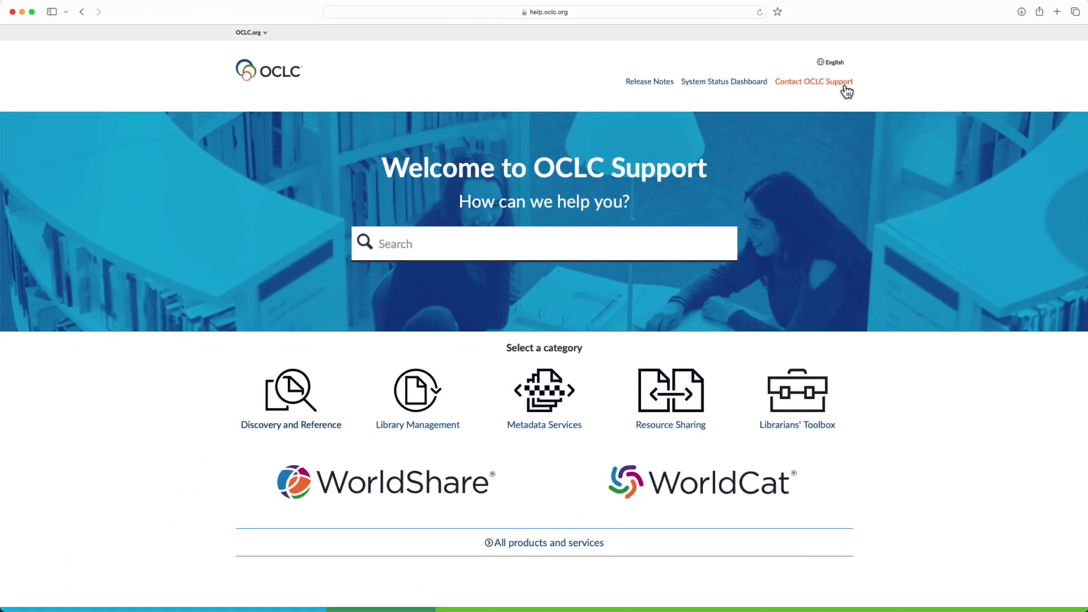
Open the Contact OCLC Support page from the OCLC Support site
click(601, 173)
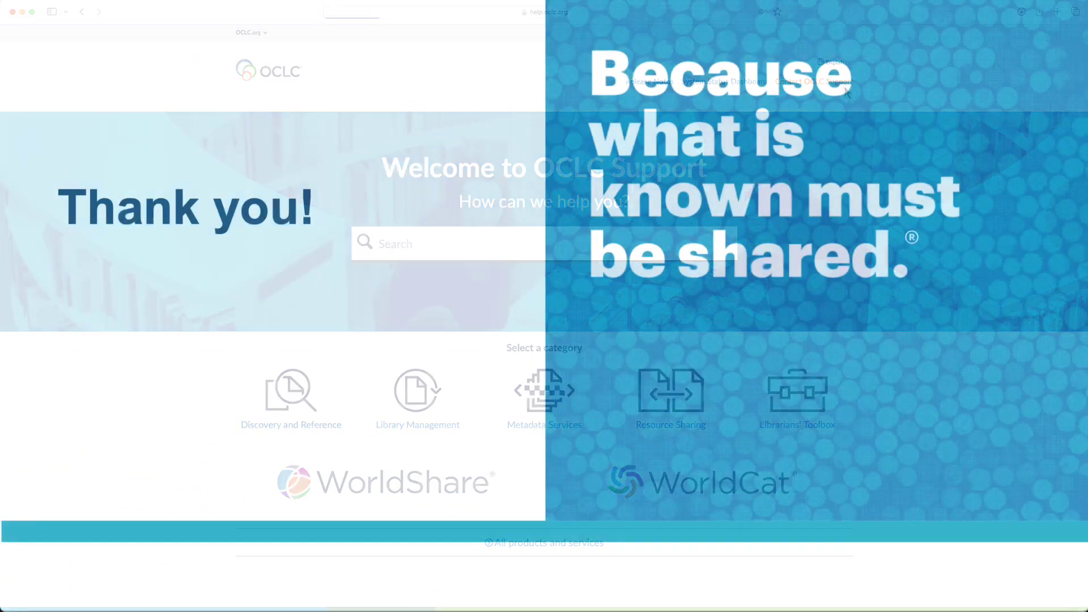